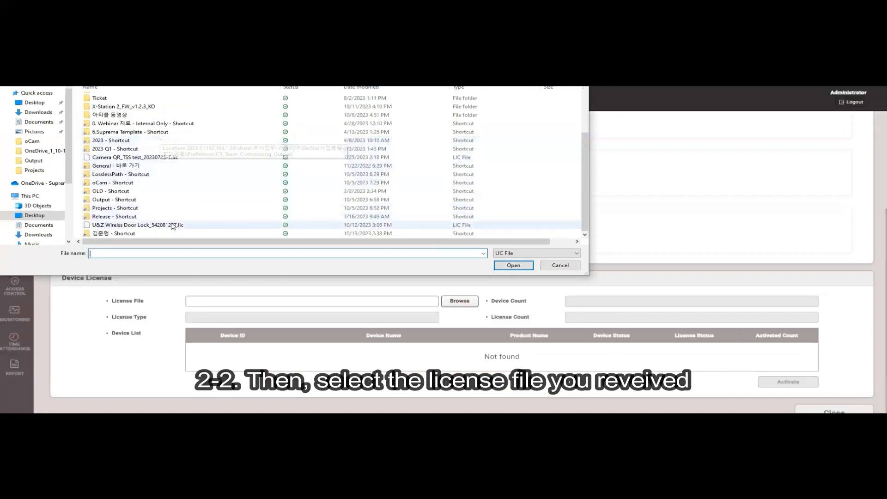
# - Load the license file U&Z Wirelss Door Lock_542081267.lic as the device license and activate it
pyautogui.click(174, 225)
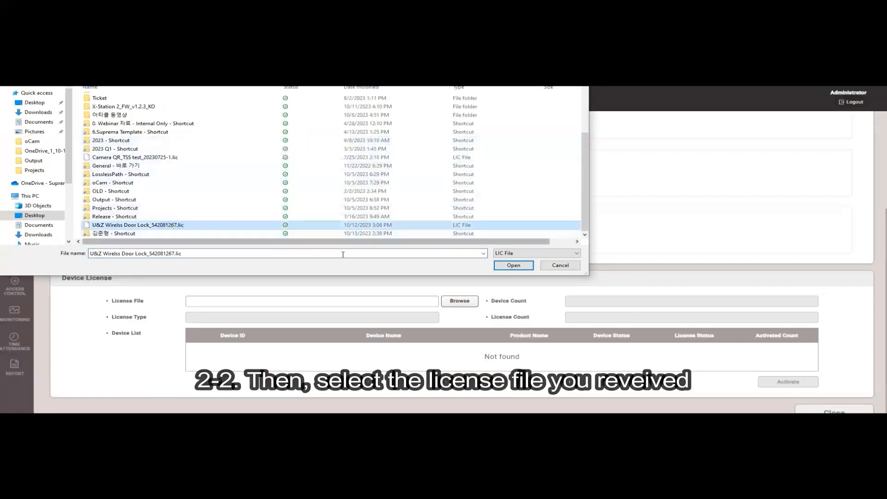
pyautogui.click(512, 265)
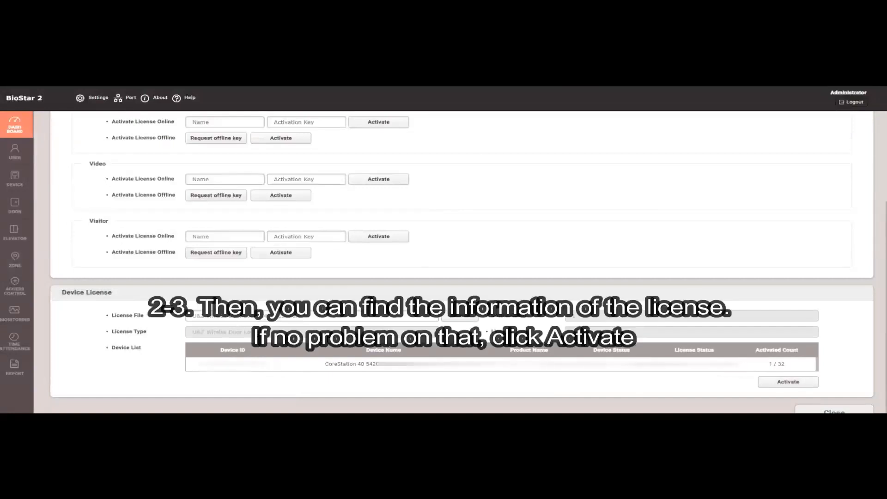
pyautogui.click(787, 383)
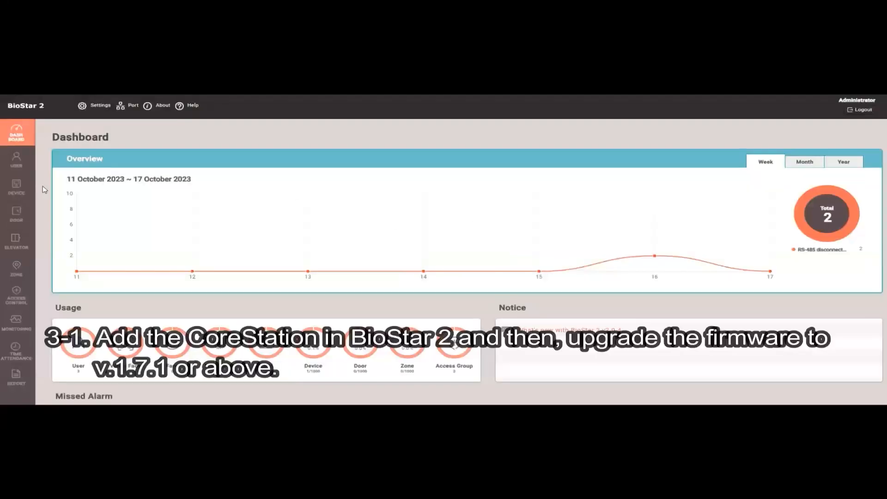
# - Open the CoreStation 40 device's settings and set the baud rate of RS485 port 1 to 115200
pyautogui.click(16, 187)
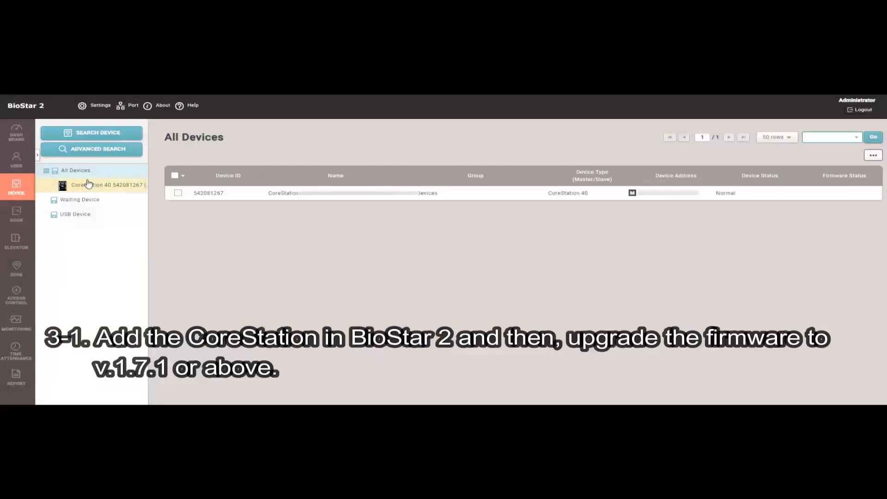
pyautogui.click(113, 184)
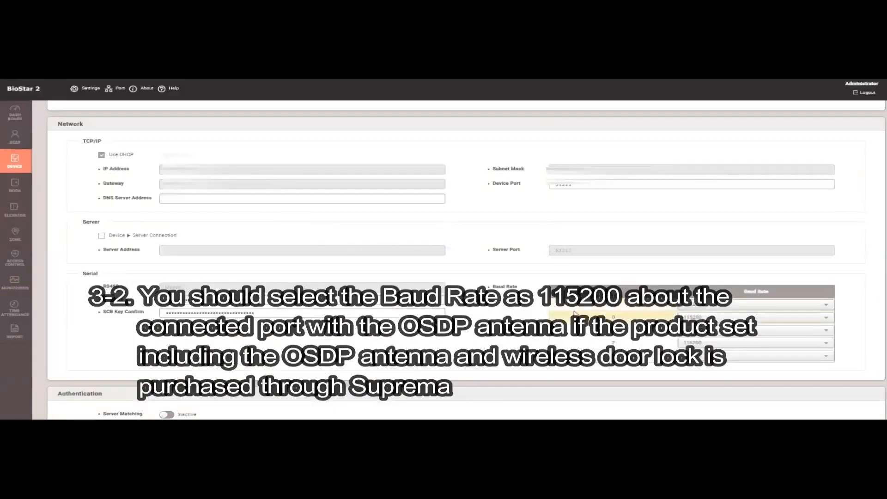
pyautogui.click(697, 318)
pyautogui.click(696, 318)
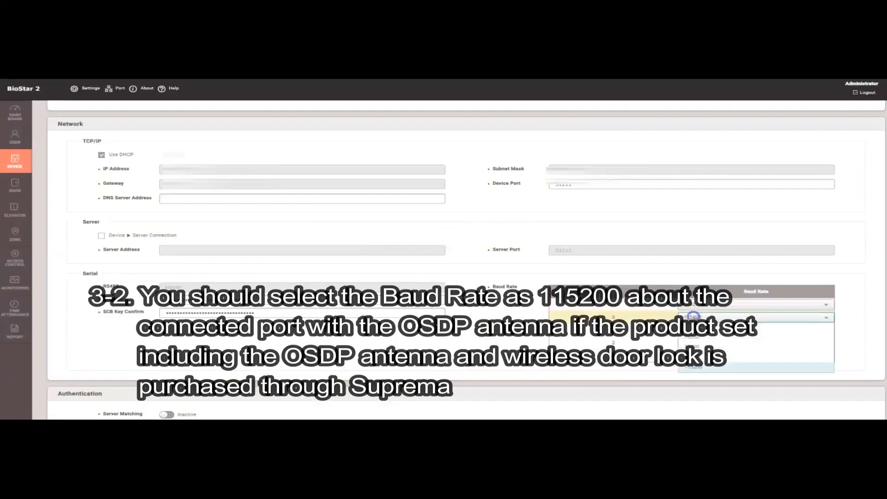
pyautogui.click(701, 328)
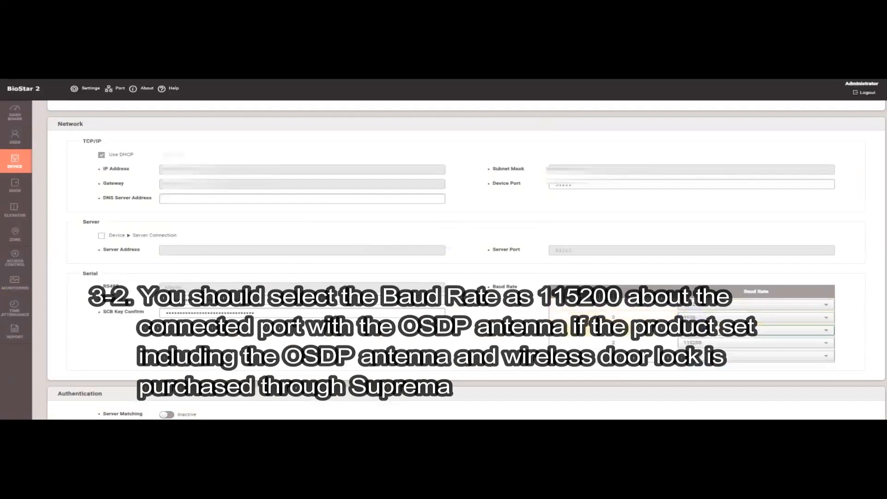
# - Change the card Byte Order option in the authentication settings and apply the device settings
pyautogui.scroll(-3, 518, 342)
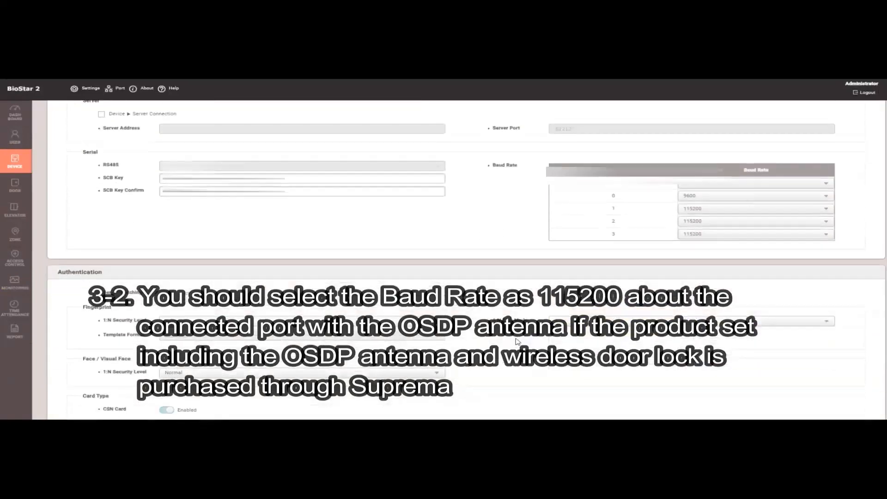
pyautogui.scroll(-3, 518, 342)
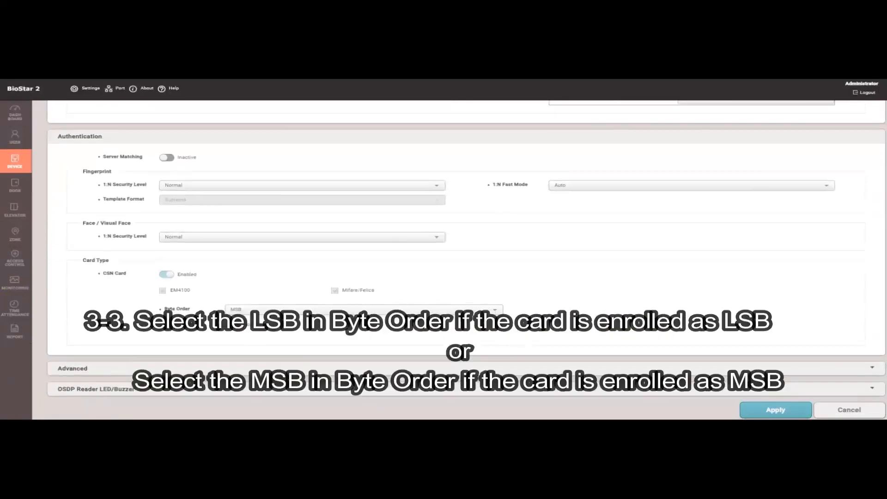
pyautogui.click(422, 309)
pyautogui.click(422, 332)
pyautogui.click(776, 410)
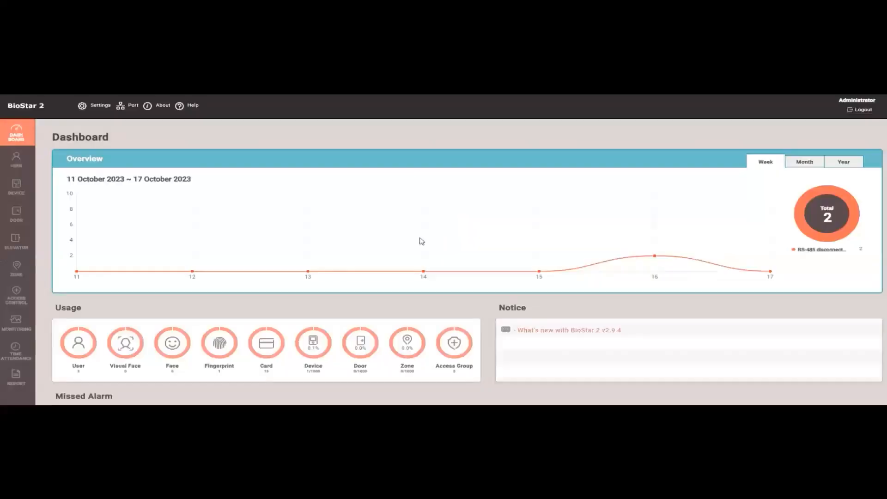
# - Open the third user's profile and scroll to view its credential section
pyautogui.click(16, 159)
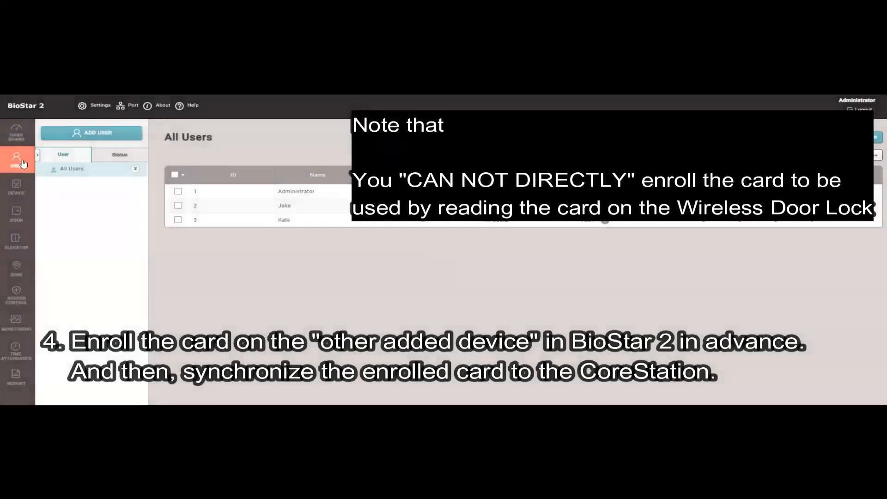
pyautogui.click(252, 222)
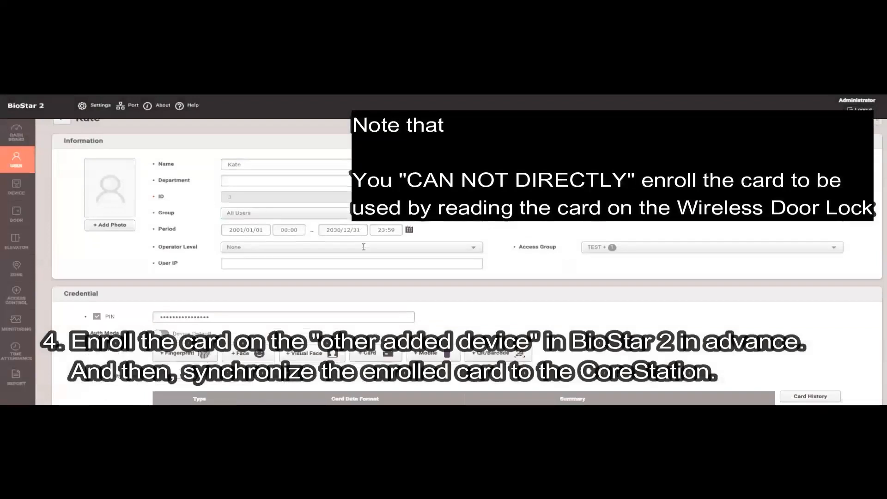
pyautogui.scroll(-2, 365, 249)
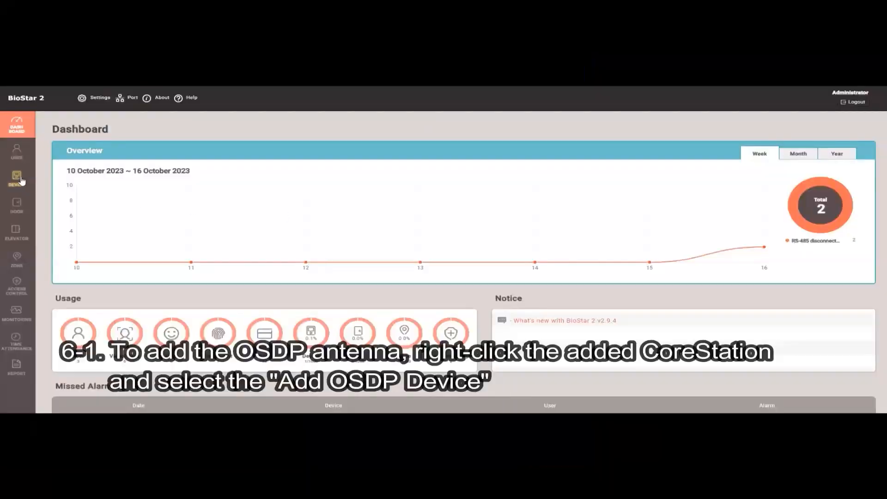
# - Add an OSDP Antenna device to the CoreStation 40 on RS485 Port 0 and apply it
pyautogui.click(18, 180)
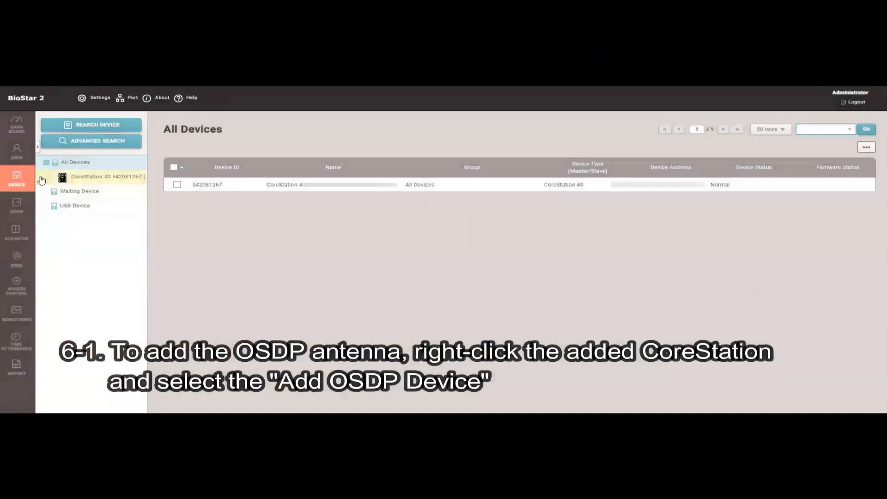
pyautogui.rightClick(110, 178)
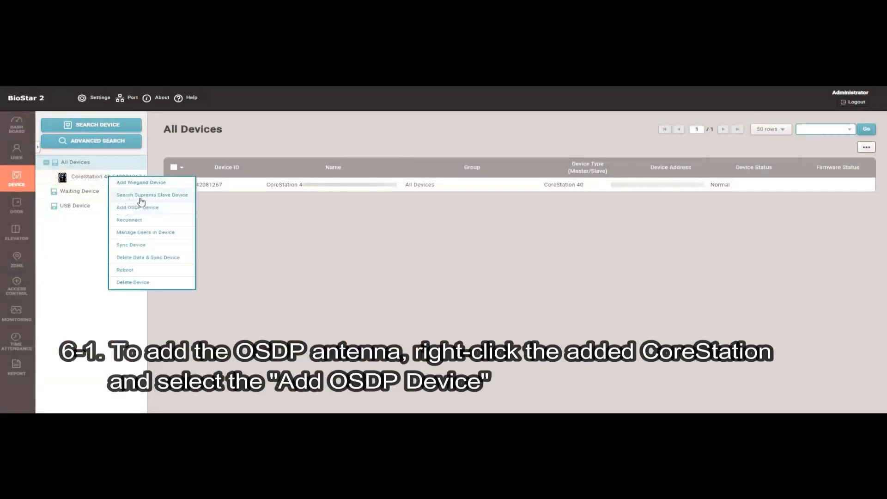
pyautogui.click(150, 210)
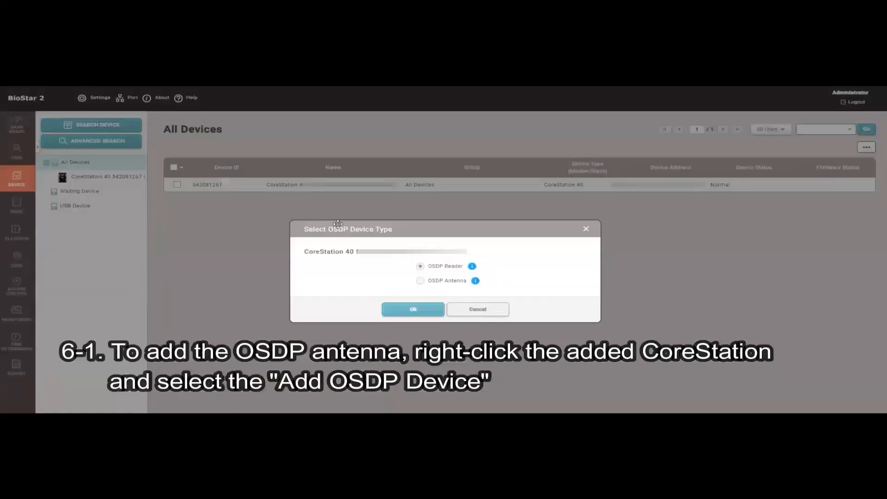
pyautogui.click(421, 281)
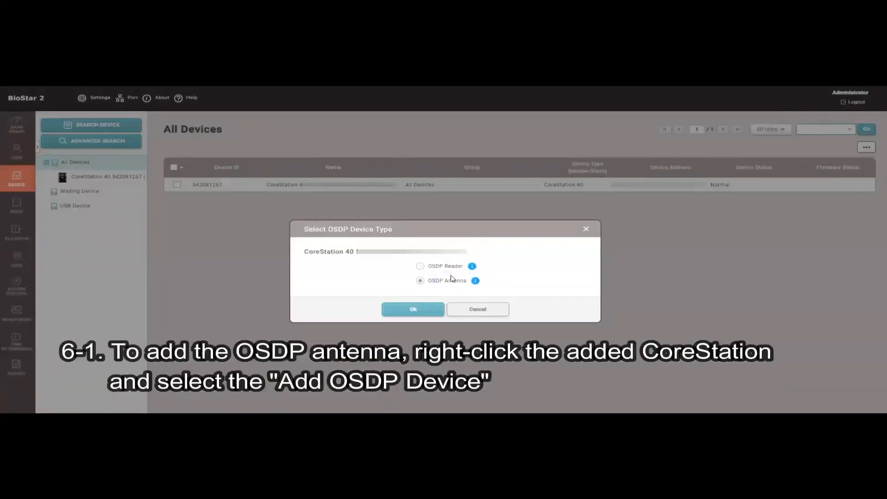
pyautogui.click(426, 315)
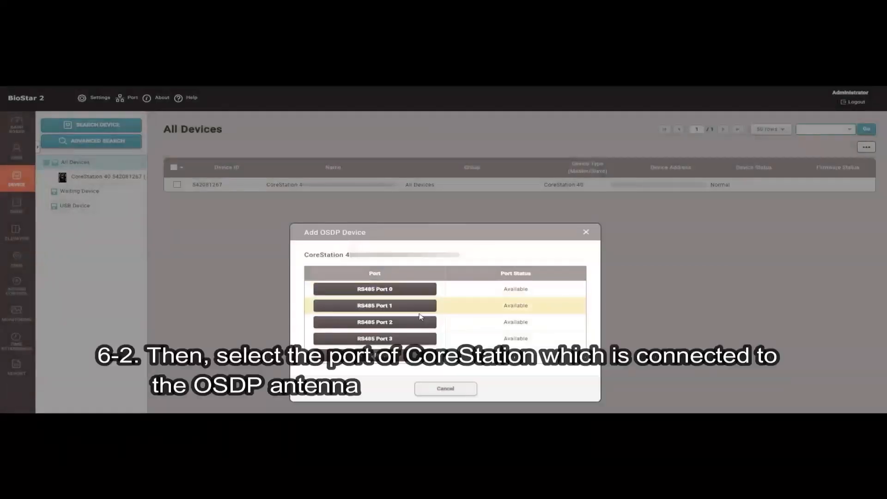
pyautogui.click(405, 290)
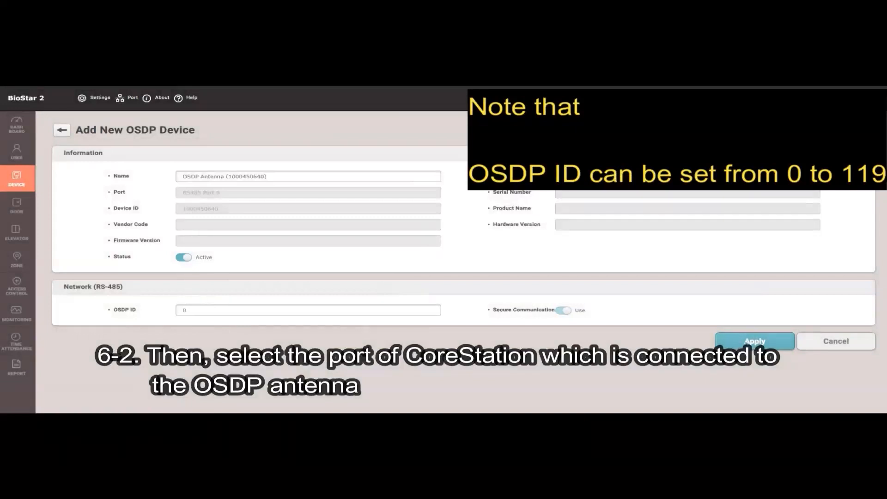
pyautogui.click(751, 343)
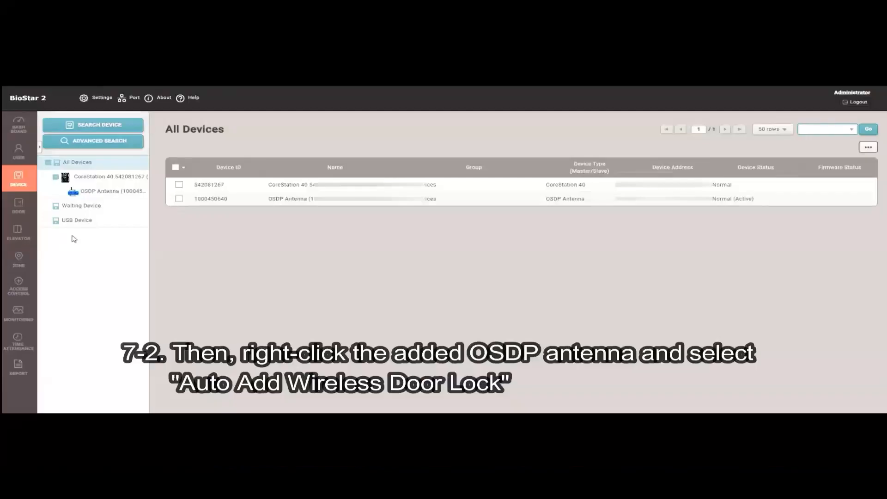
# - Run Auto Add Wireless Door Lock on the OSDP Antenna and close the result dialog
pyautogui.rightClick(129, 195)
pyautogui.click(146, 201)
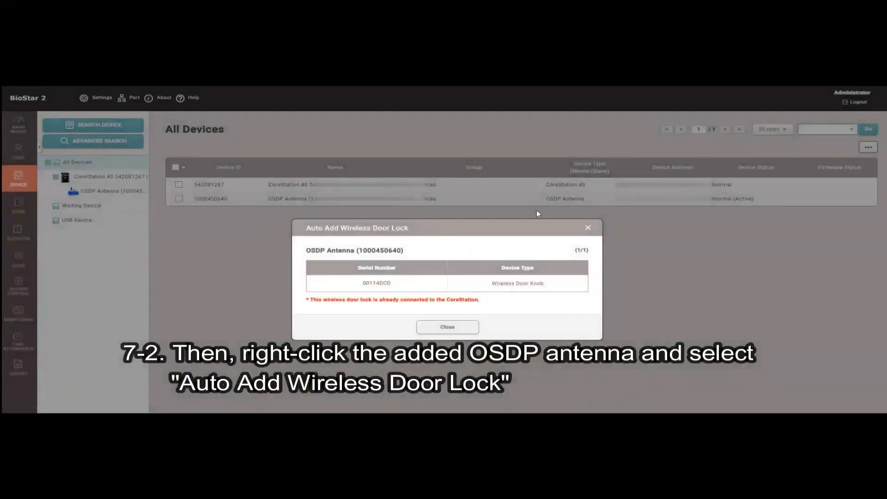
pyautogui.click(448, 326)
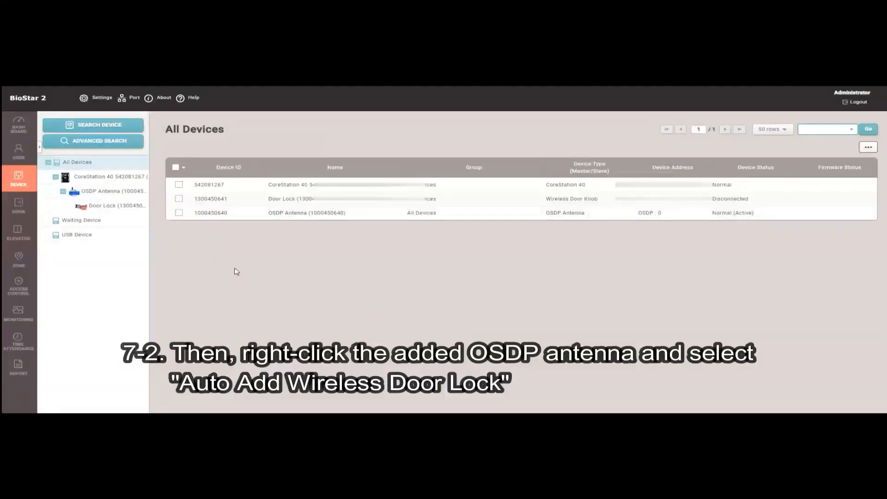
# - Activate the newly added wireless Door Lock under the OSDP Antenna and acknowledge the confirmation
pyautogui.rightClick(114, 209)
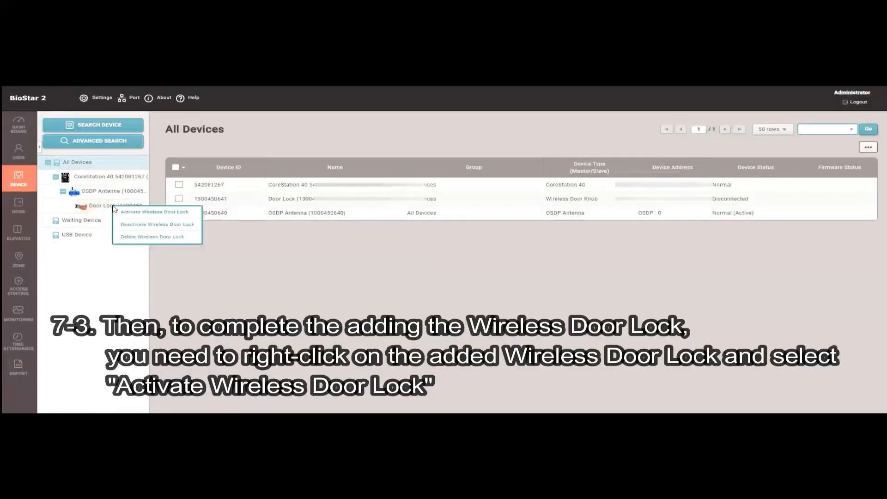
pyautogui.click(128, 214)
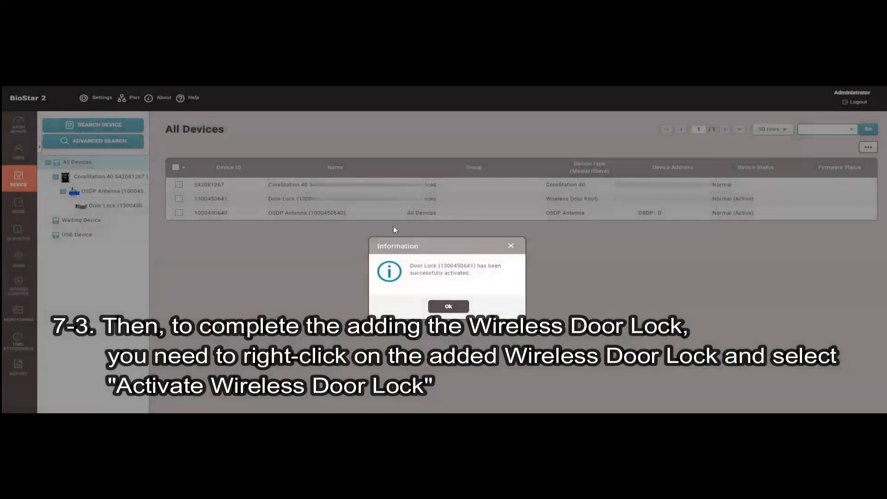
pyautogui.click(450, 307)
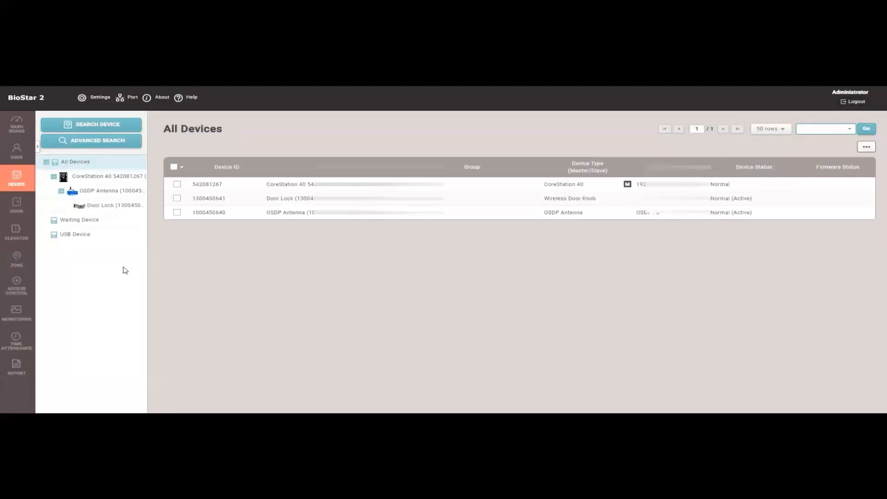
# - Open the monitoring Event Log to review authentication events
pyautogui.click(36, 314)
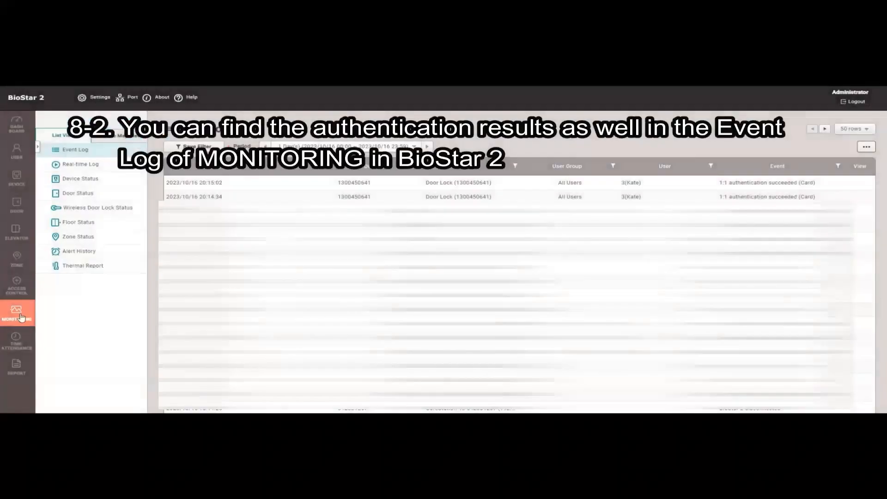